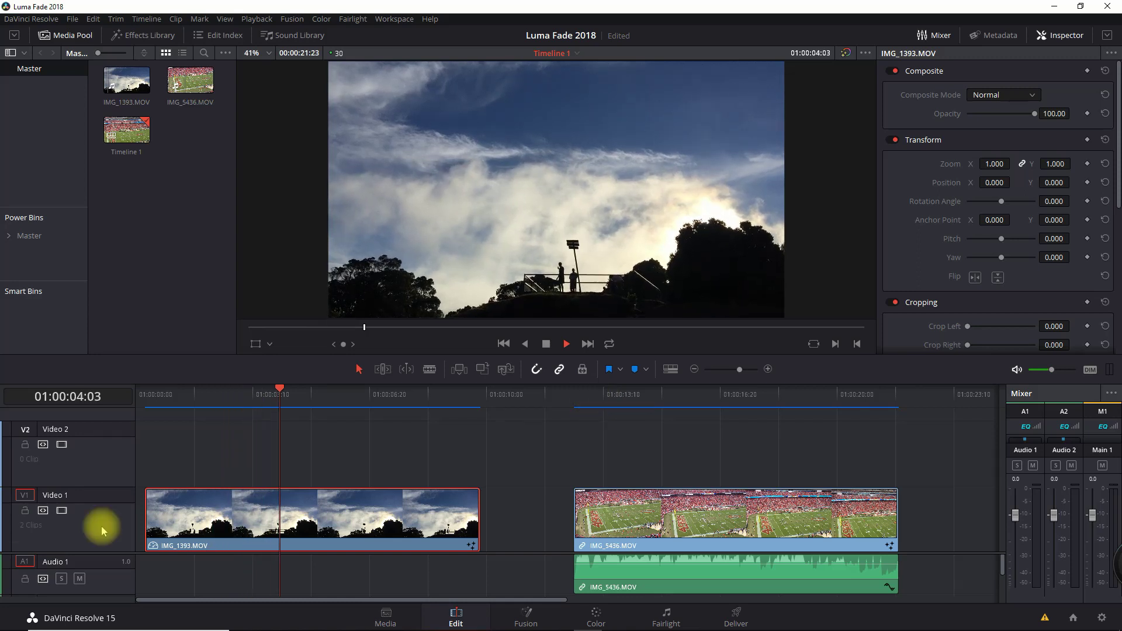
Mute Audio 1, then preview playback from the cliff clip into the football clip.
left_click(79, 579)
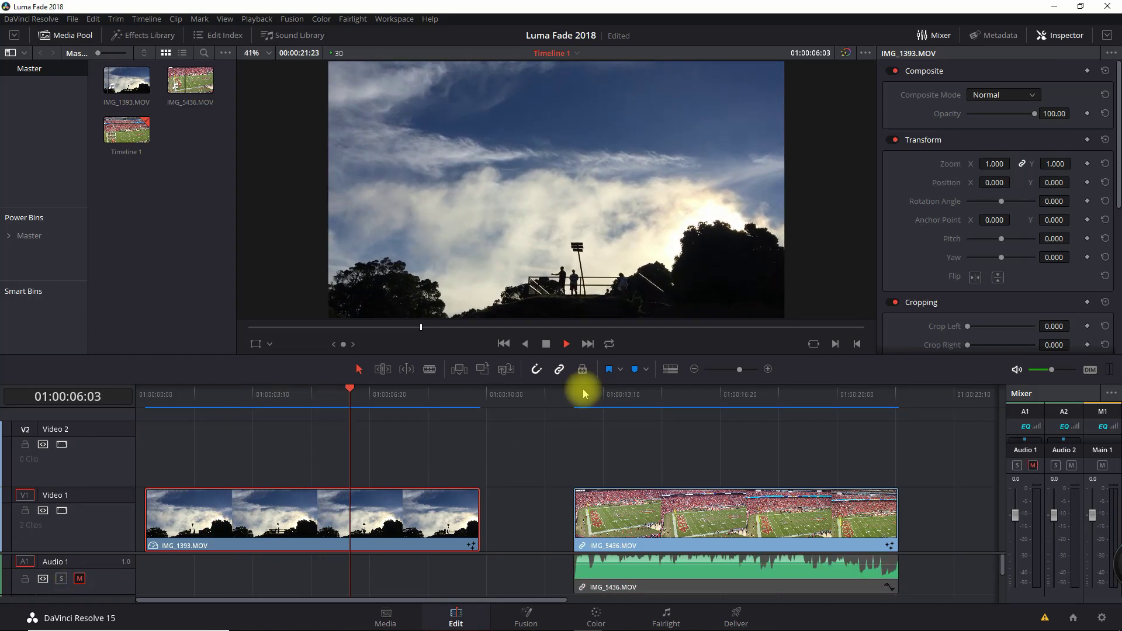
left_click(581, 390)
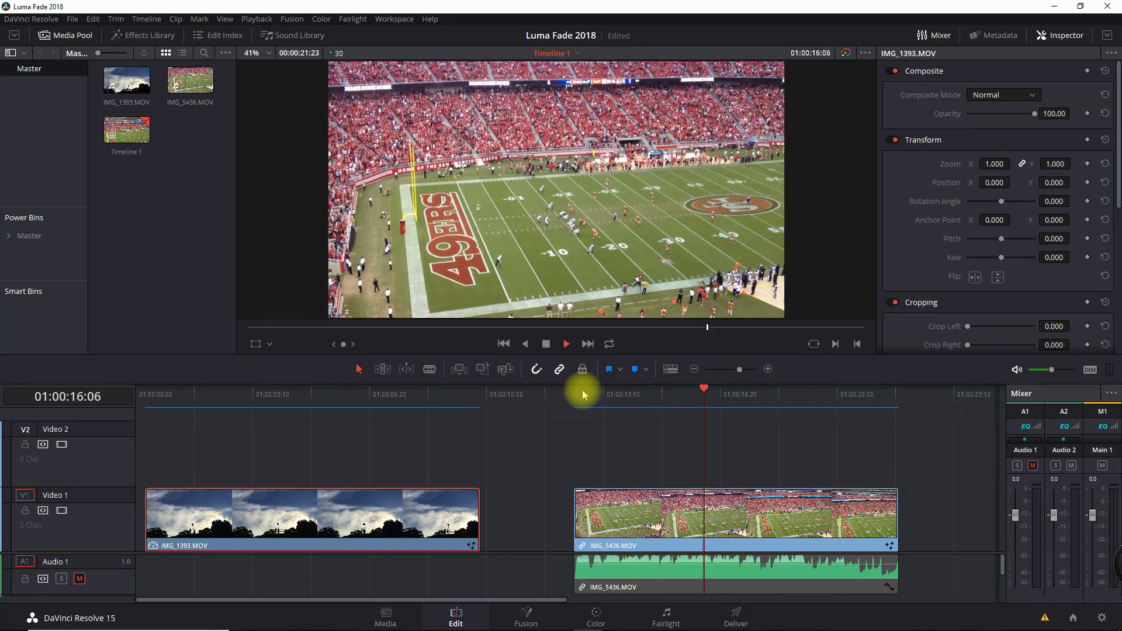
key("space")
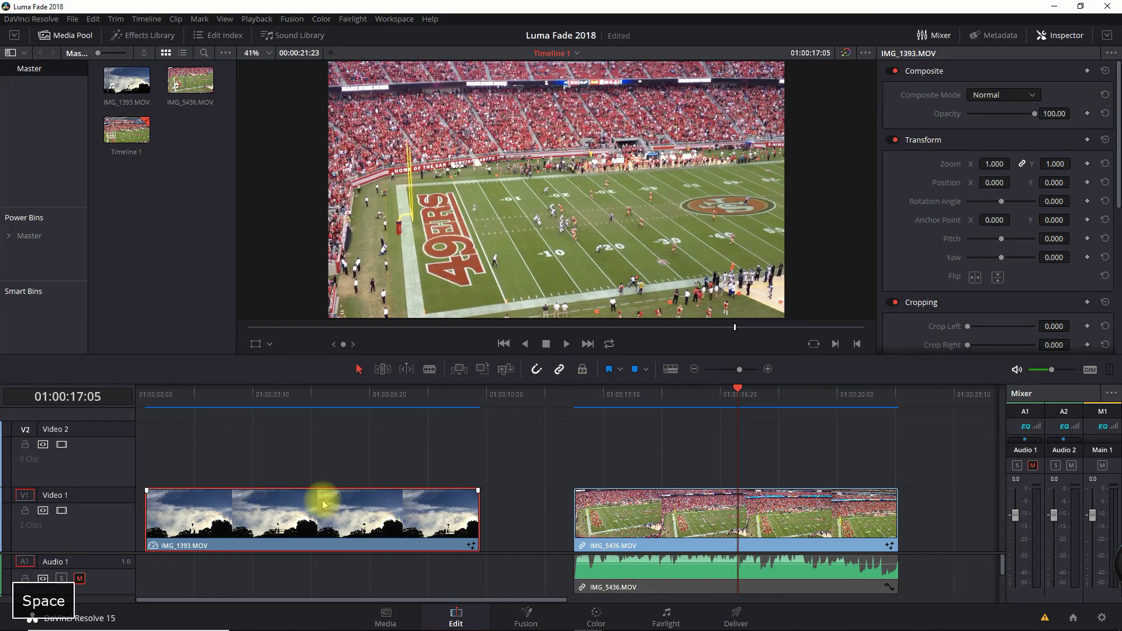
Move IMG_1393 up to Video 2 and slide IMG_5436 left beneath it, then select the cliff clip at its start.
left_click_drag(292, 499, 276, 453)
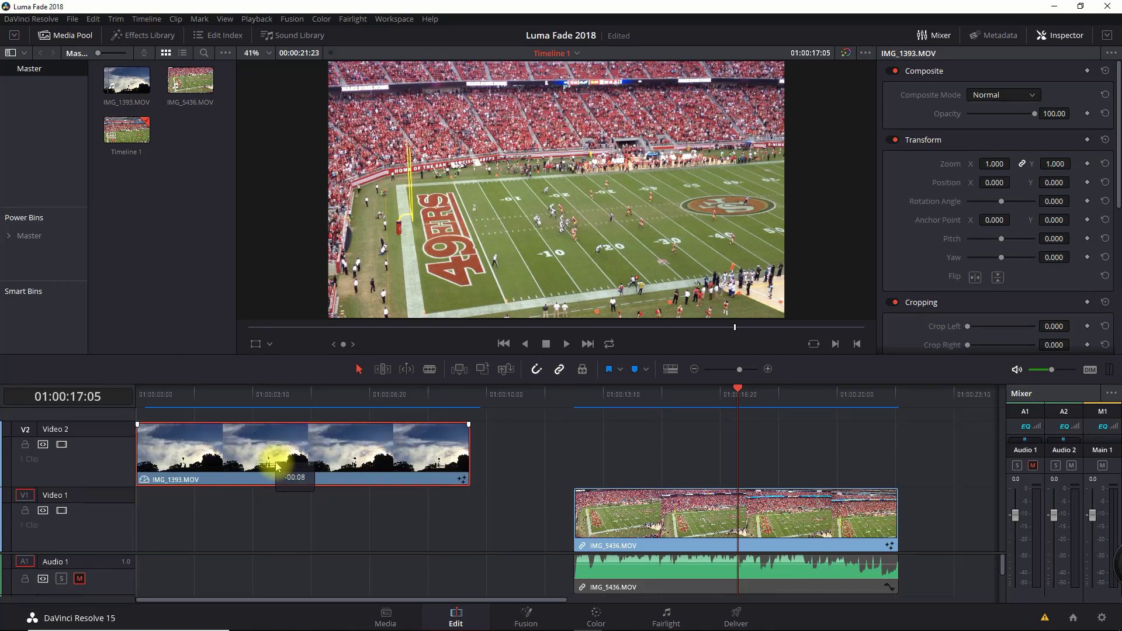
left_click_drag(731, 517, 370, 552)
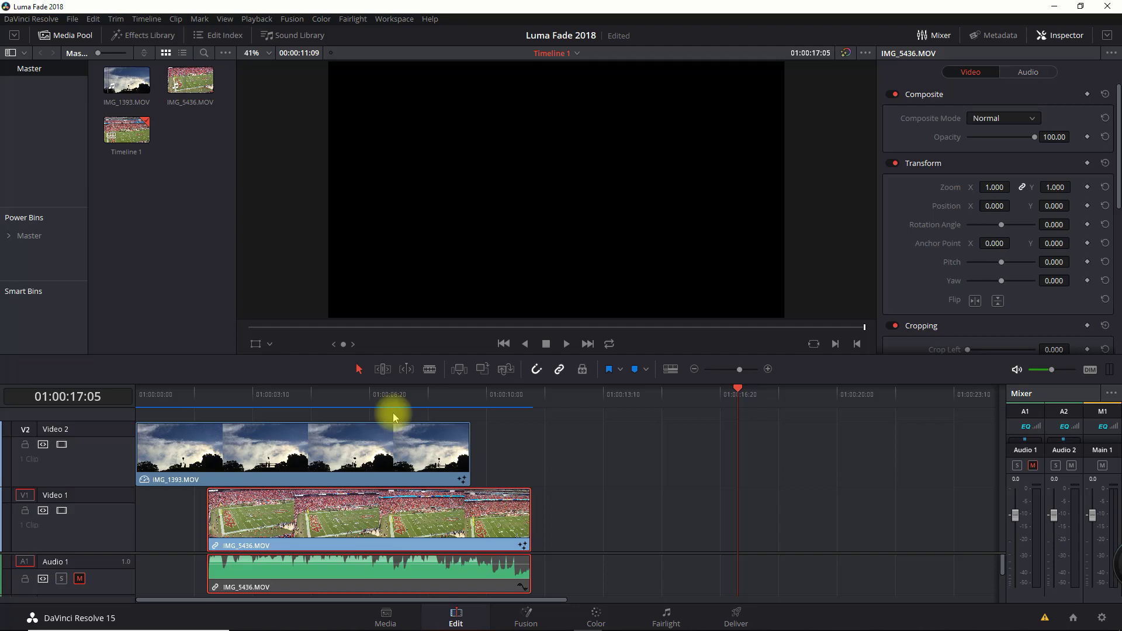
left_click(301, 448)
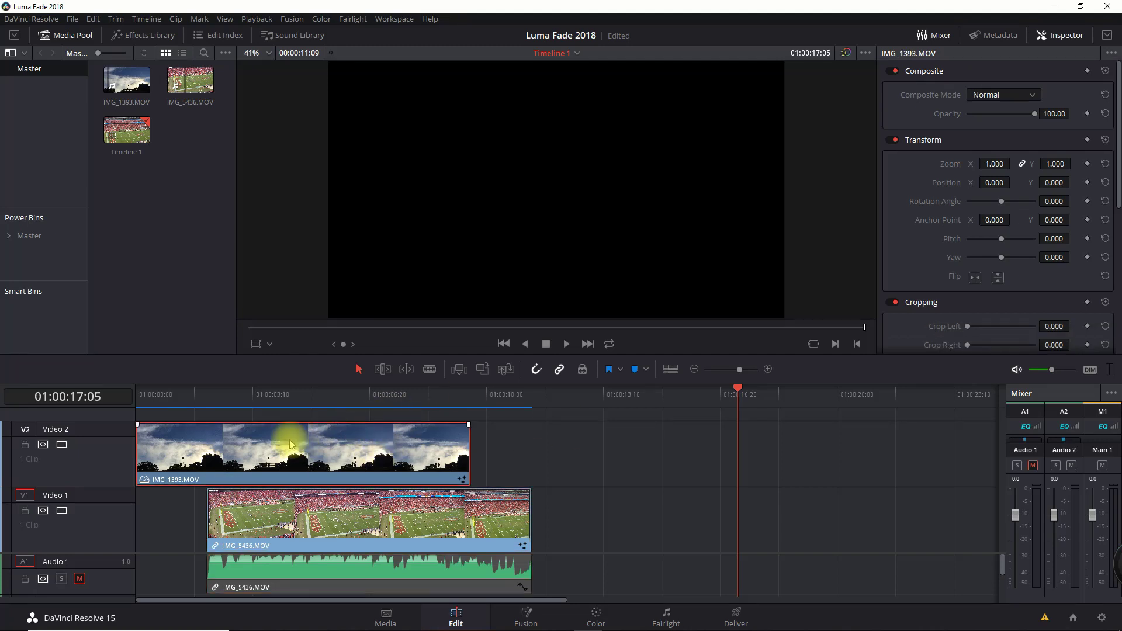
left_click(207, 391)
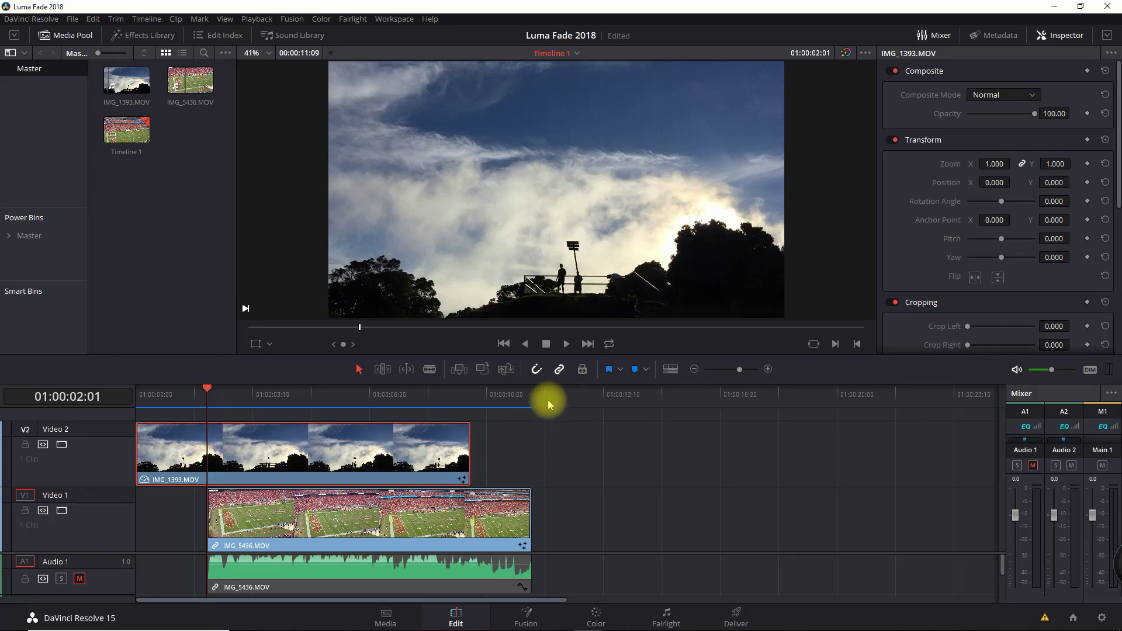
In Fusion, insert a Luma Keyer from Tools > Matte after the cliff clip's MediaIn1.
left_click(528, 615)
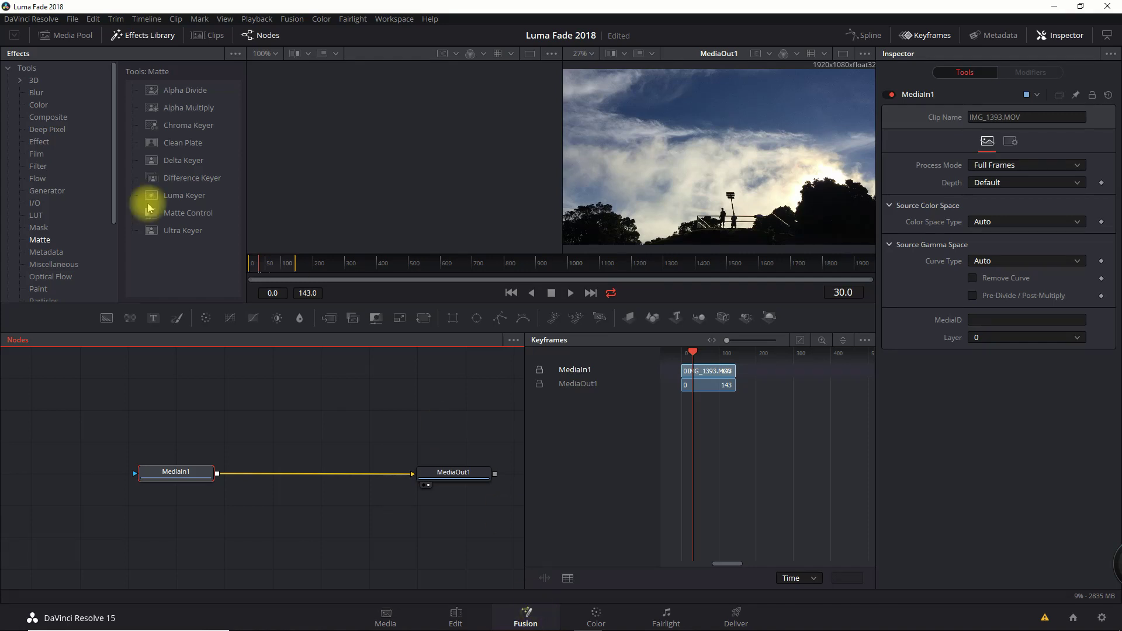
left_click(6, 68)
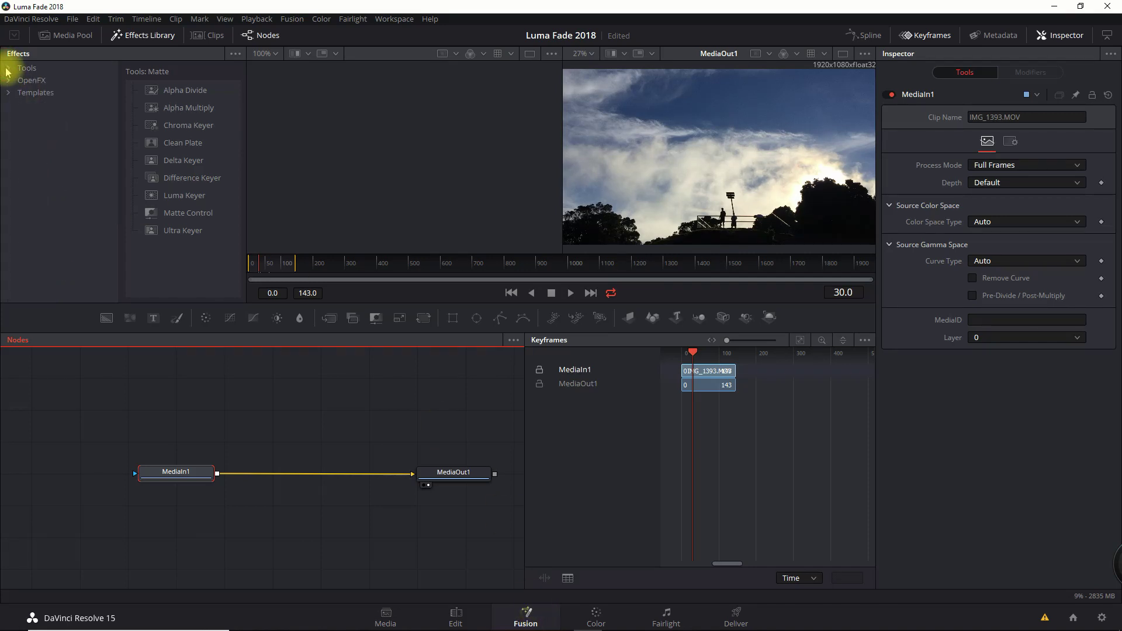
left_click(7, 67)
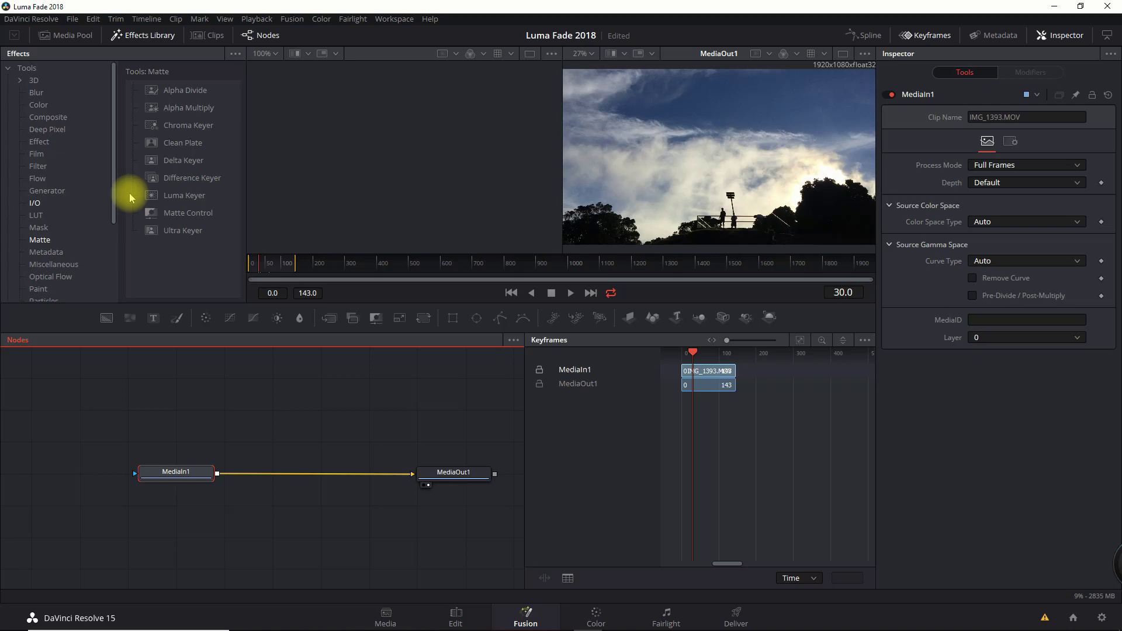
left_click(186, 196)
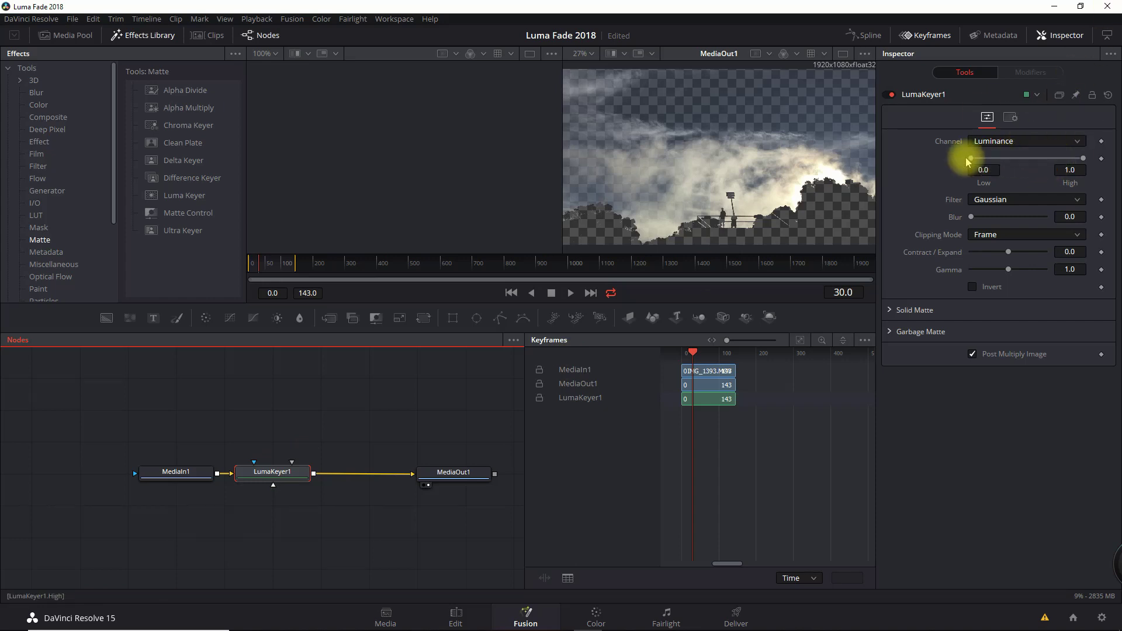
Raise the Luma Keyer's Low to 1.0 and keyframe the range at the start.
left_click_drag(971, 160, 1117, 162)
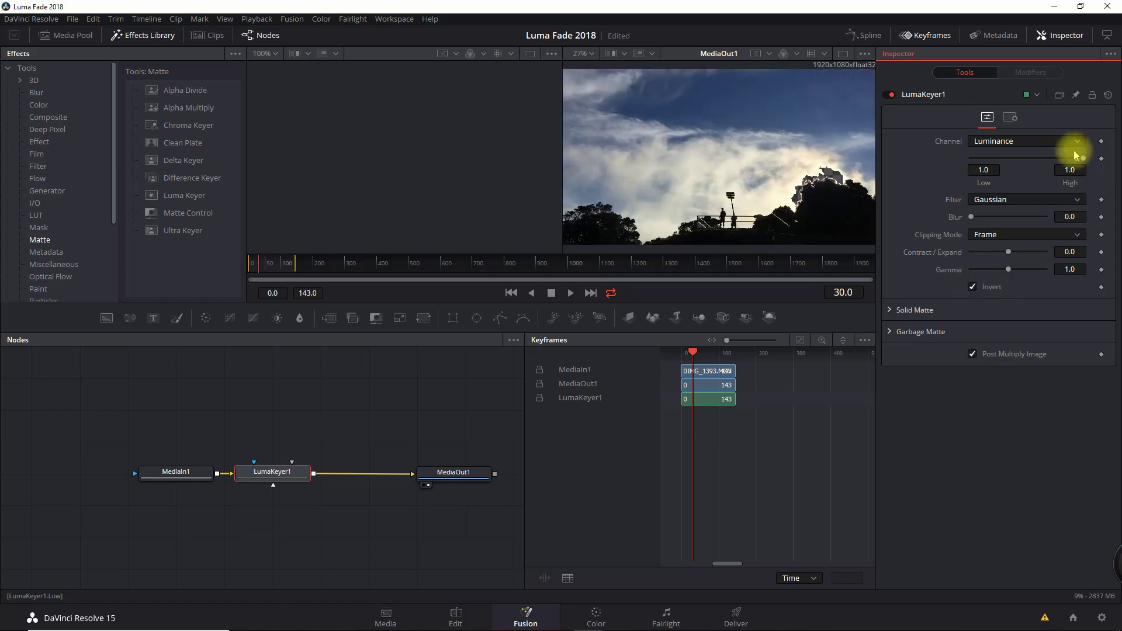
left_click(1101, 158)
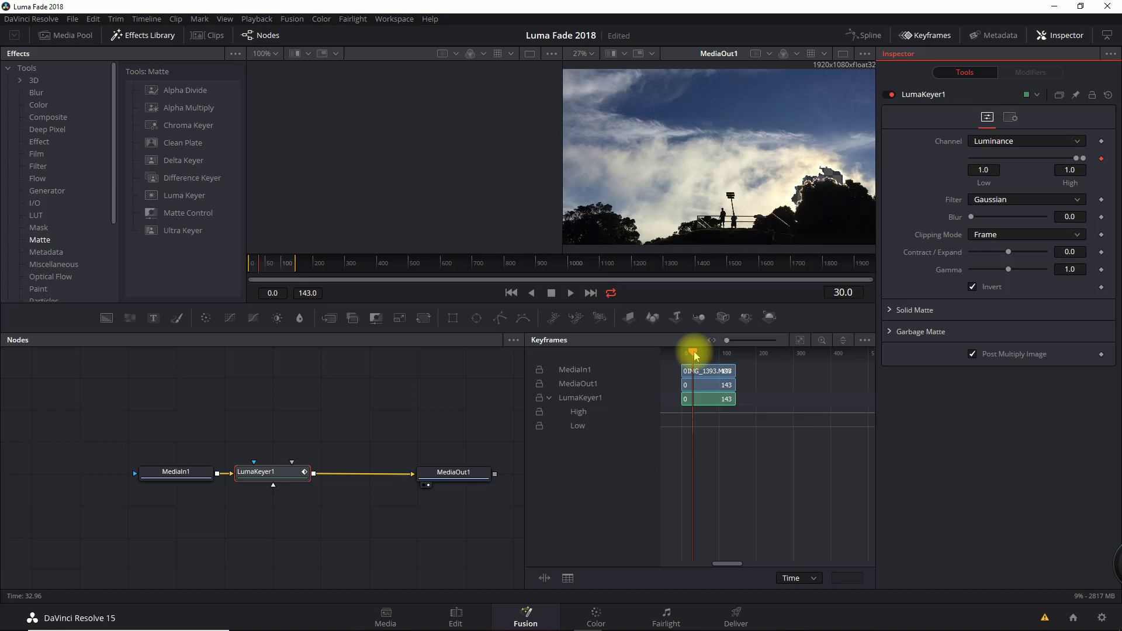
At frame 44, keyframe the keyer range and bring Low and High down to about 0.256.
left_click_drag(694, 355, 700, 357)
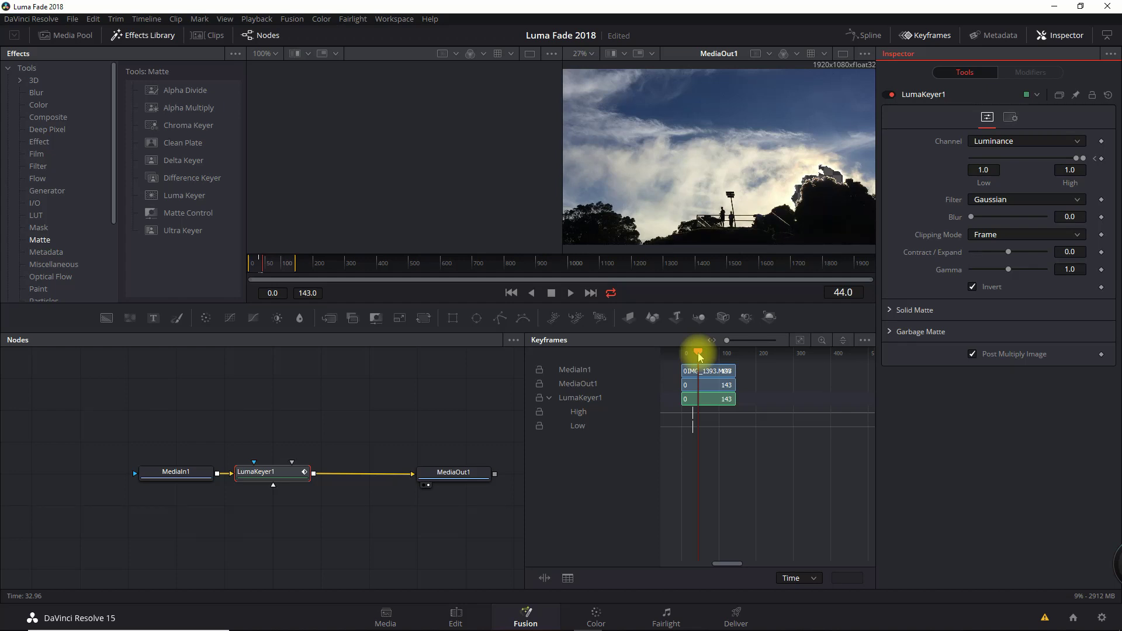
left_click(1101, 158)
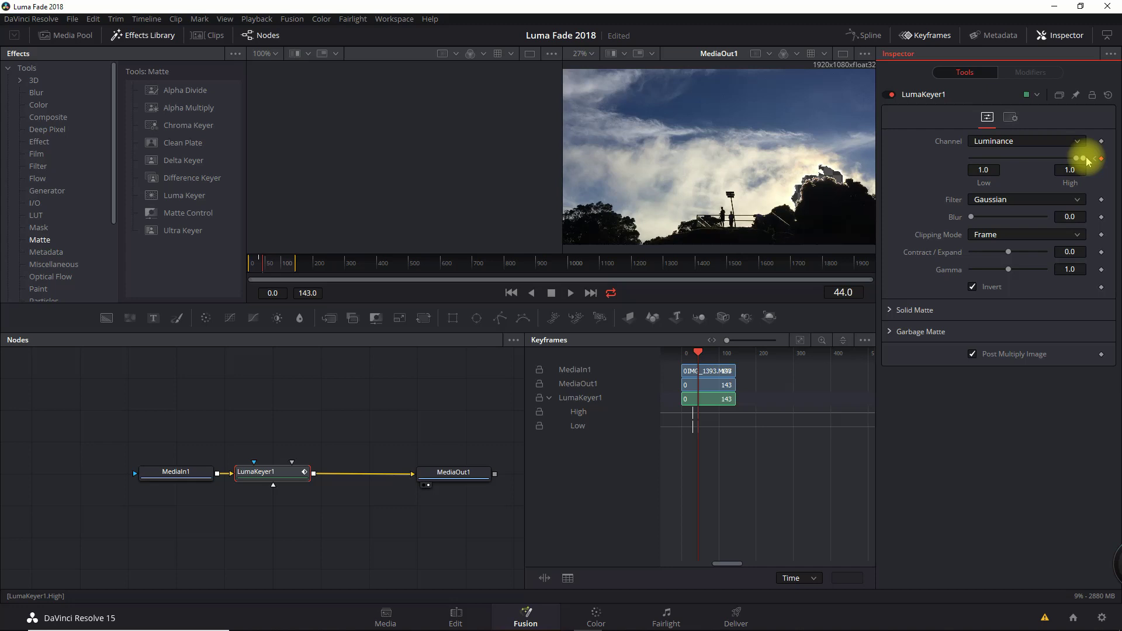
left_click_drag(1076, 159, 979, 164)
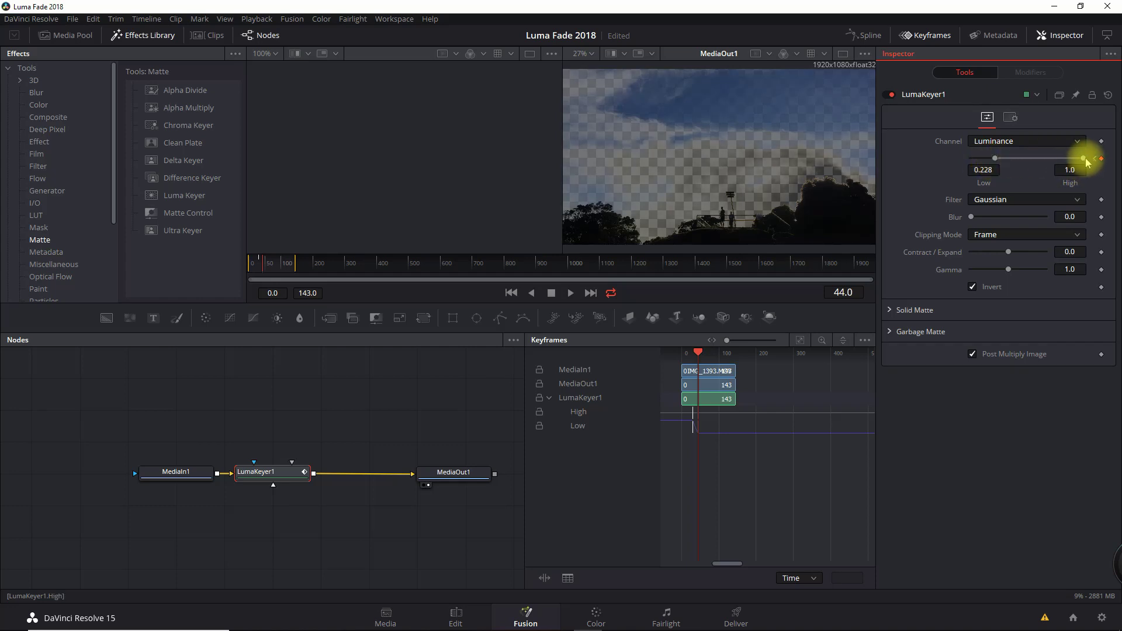
left_click_drag(1082, 159, 996, 157)
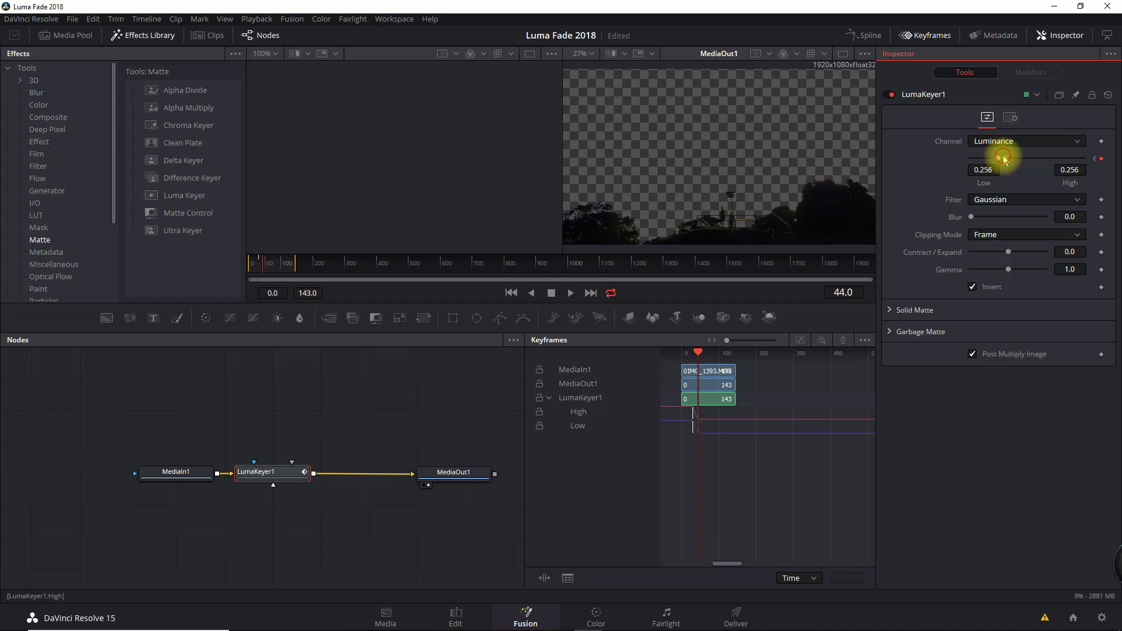
left_click_drag(1006, 157, 1004, 155)
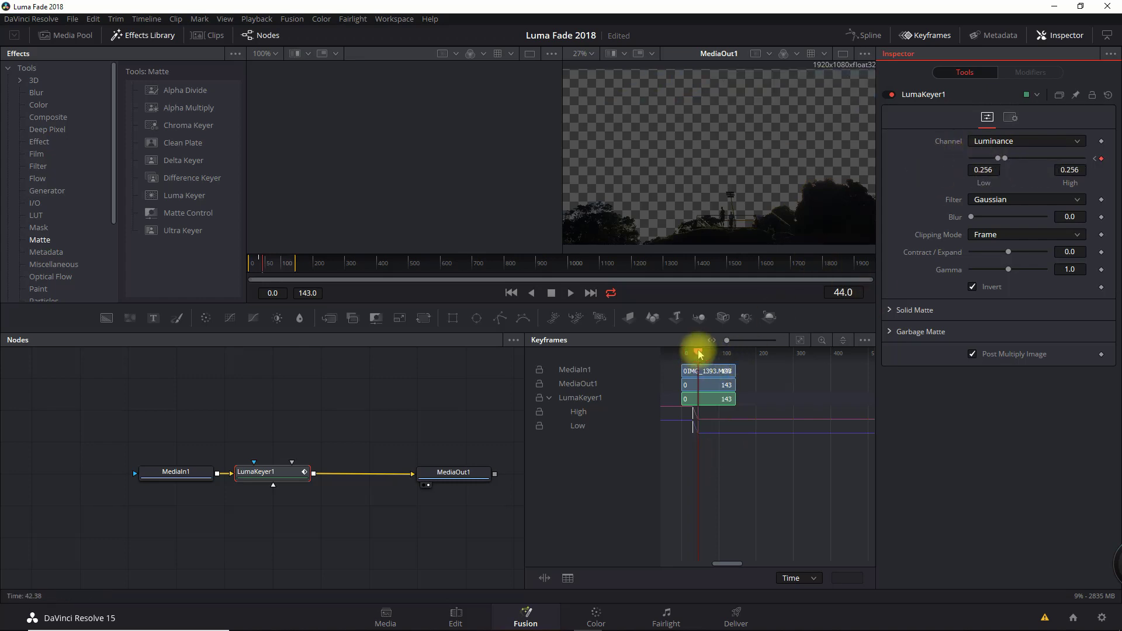
Keyframe the range further along, drop Low to 0.0 by frame 114, and go back to the Edit page.
left_click_drag(701, 354, 720, 355)
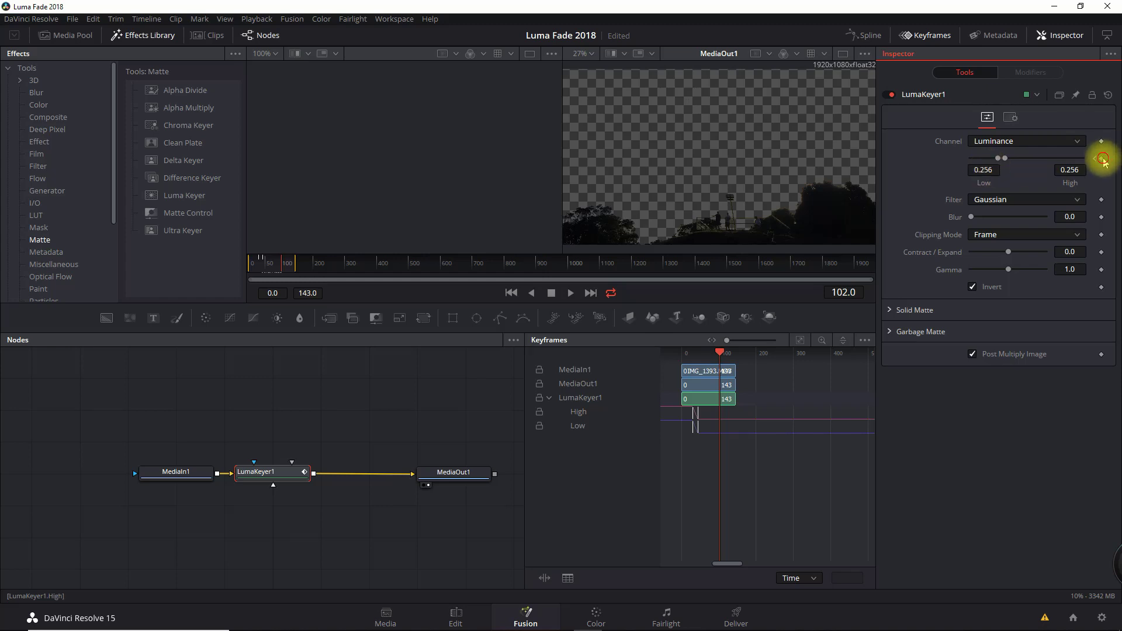
left_click(1101, 158)
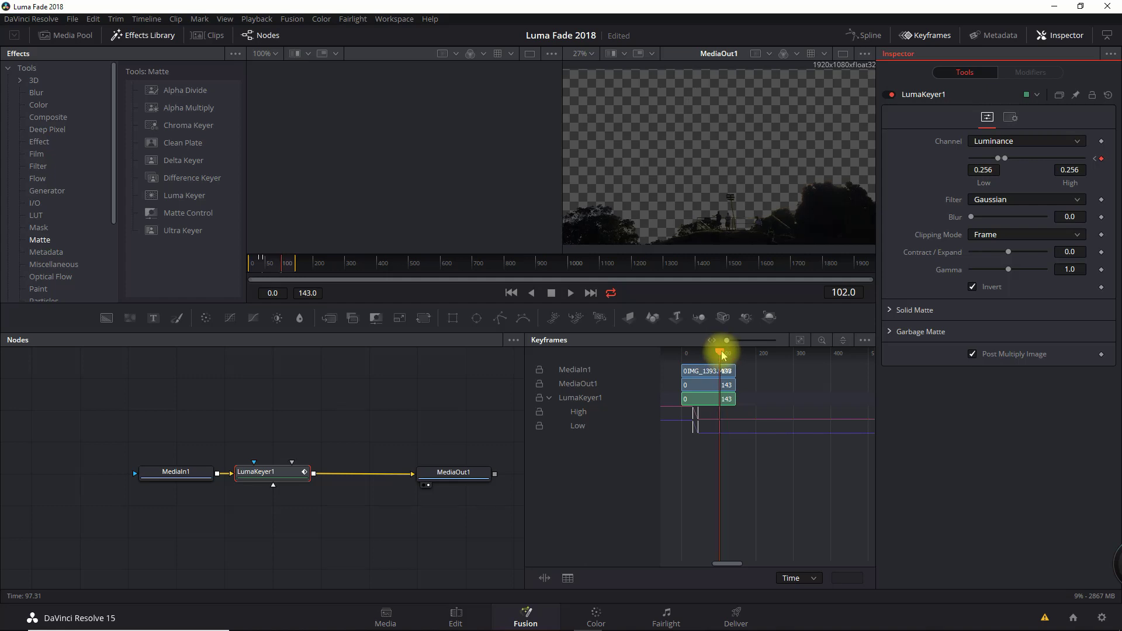
left_click_drag(722, 355, 724, 354)
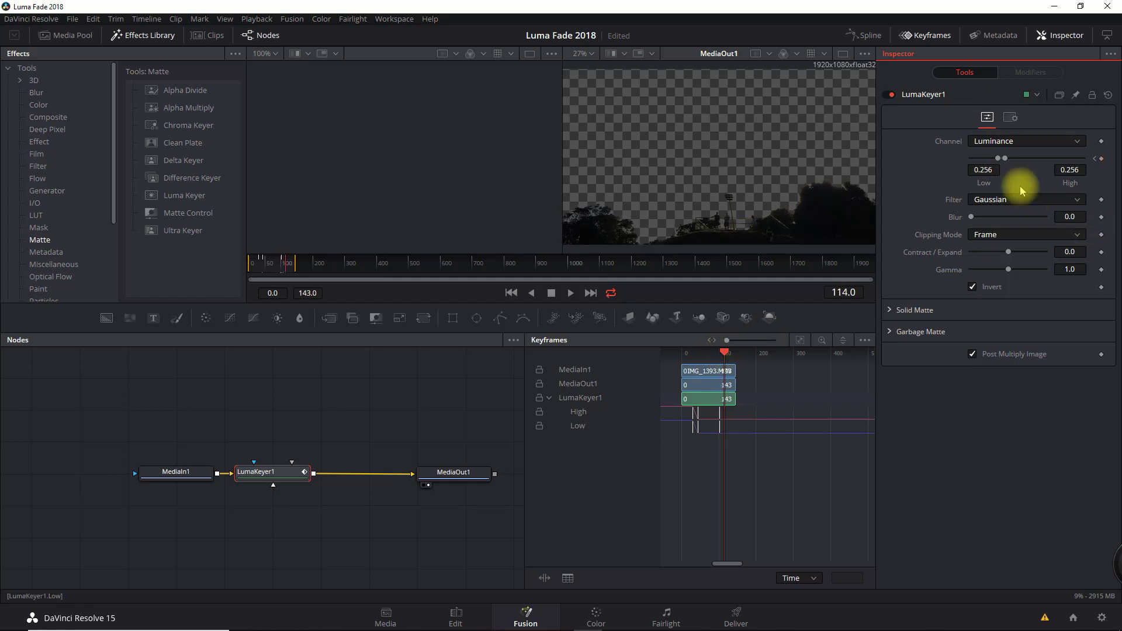
left_click_drag(1000, 164, 959, 155)
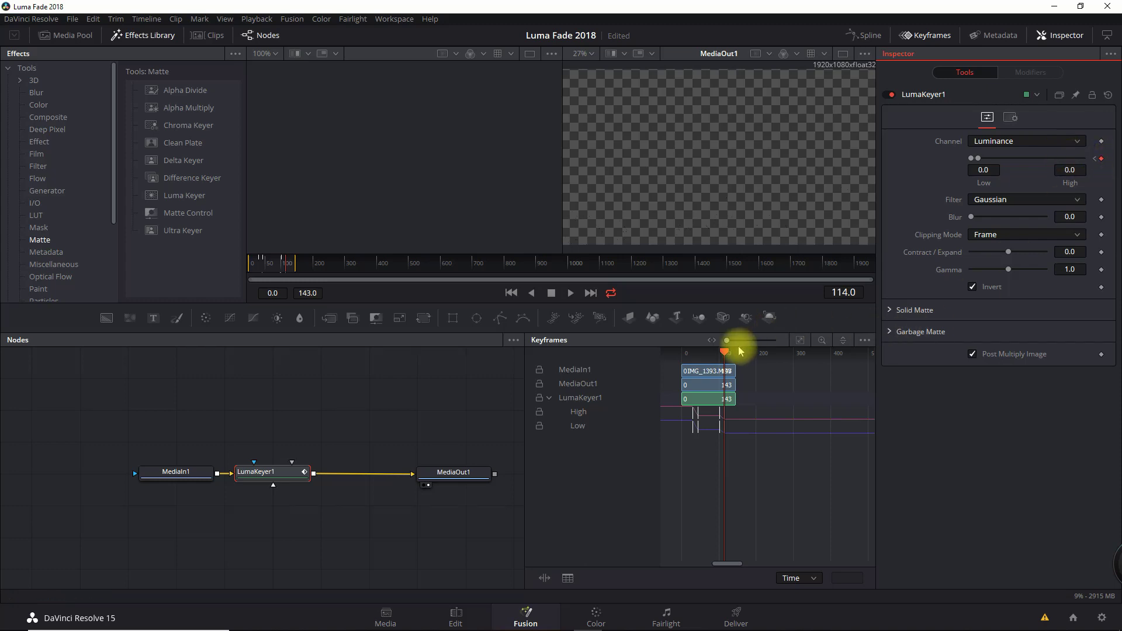
mouse_move(724, 354)
left_mouse_down()
mouse_move(683, 347)
mouse_move(730, 348)
left_mouse_up()
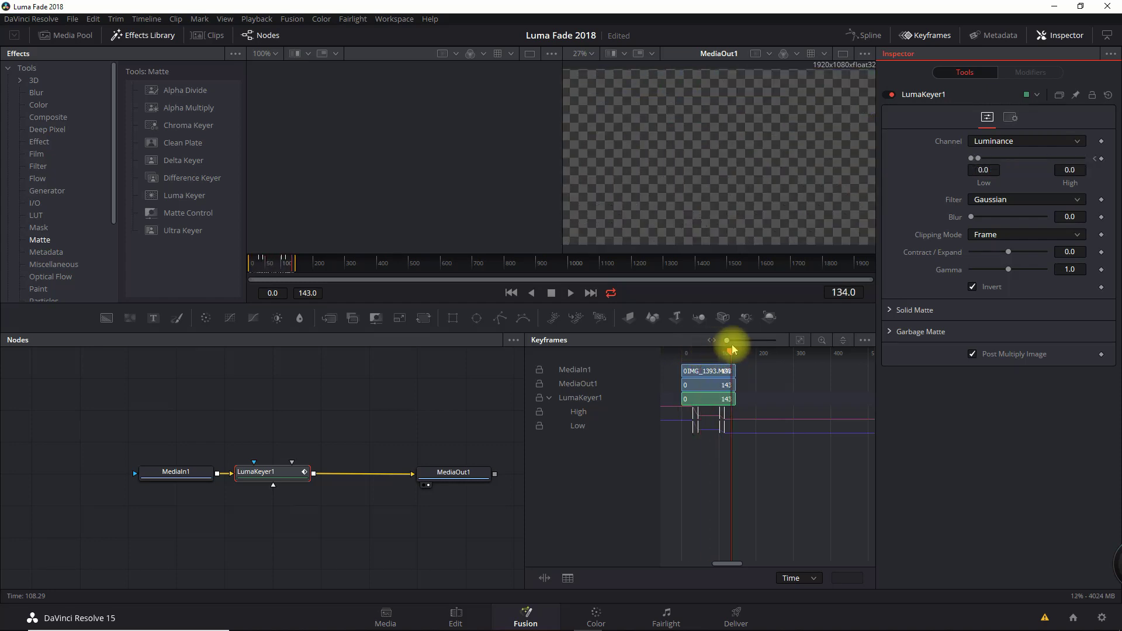
left_click(456, 615)
left_click(149, 402)
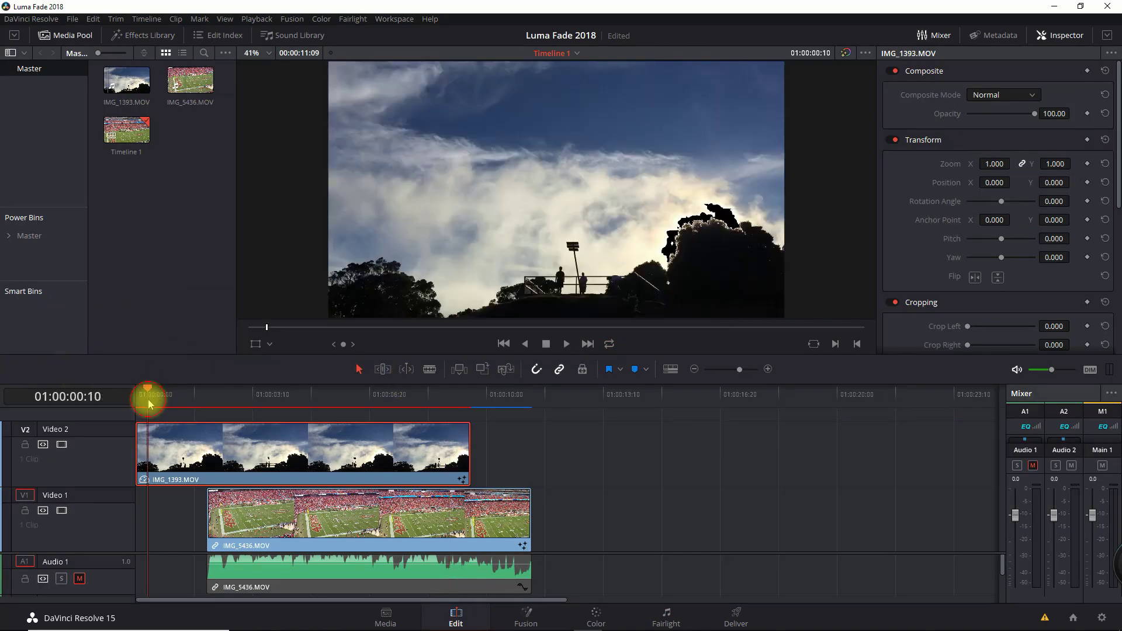
key("space")
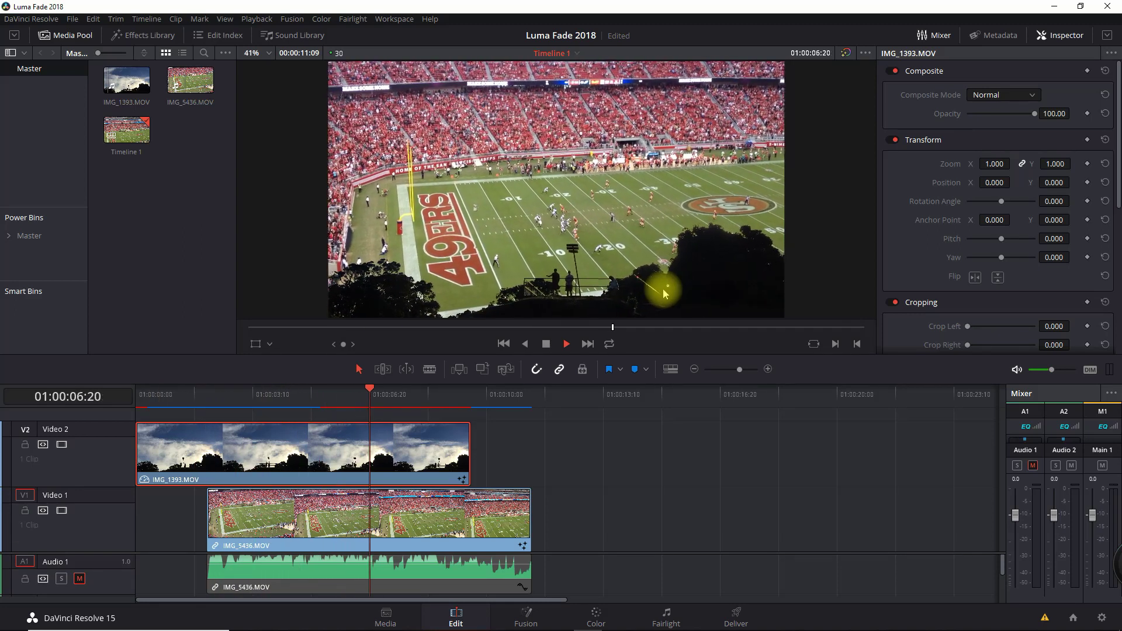
key("space")
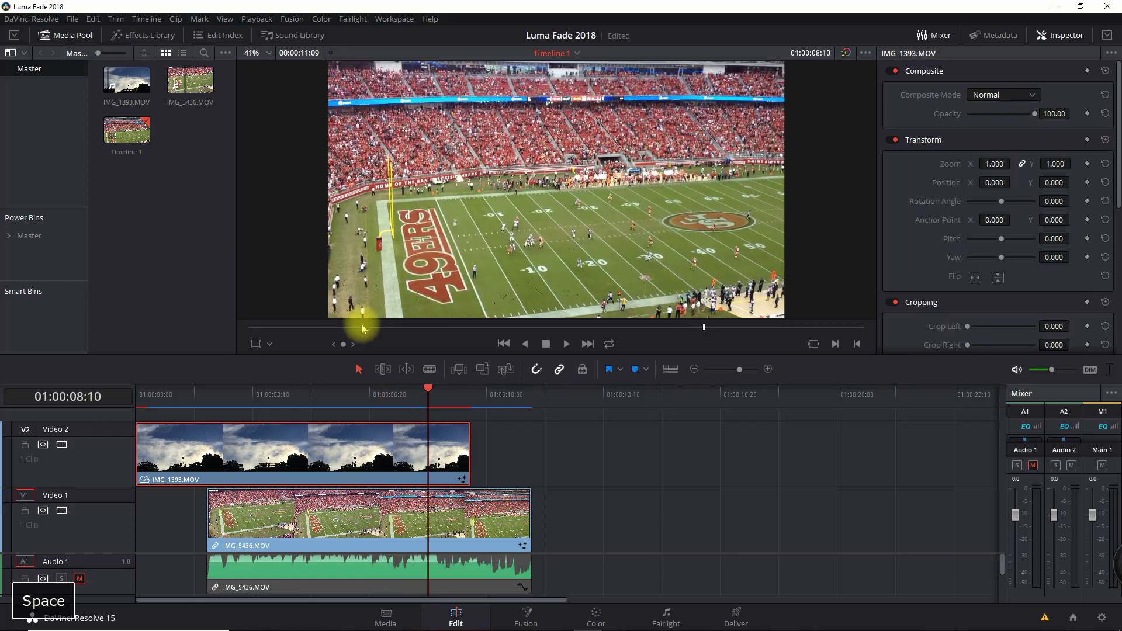
left_click(142, 393)
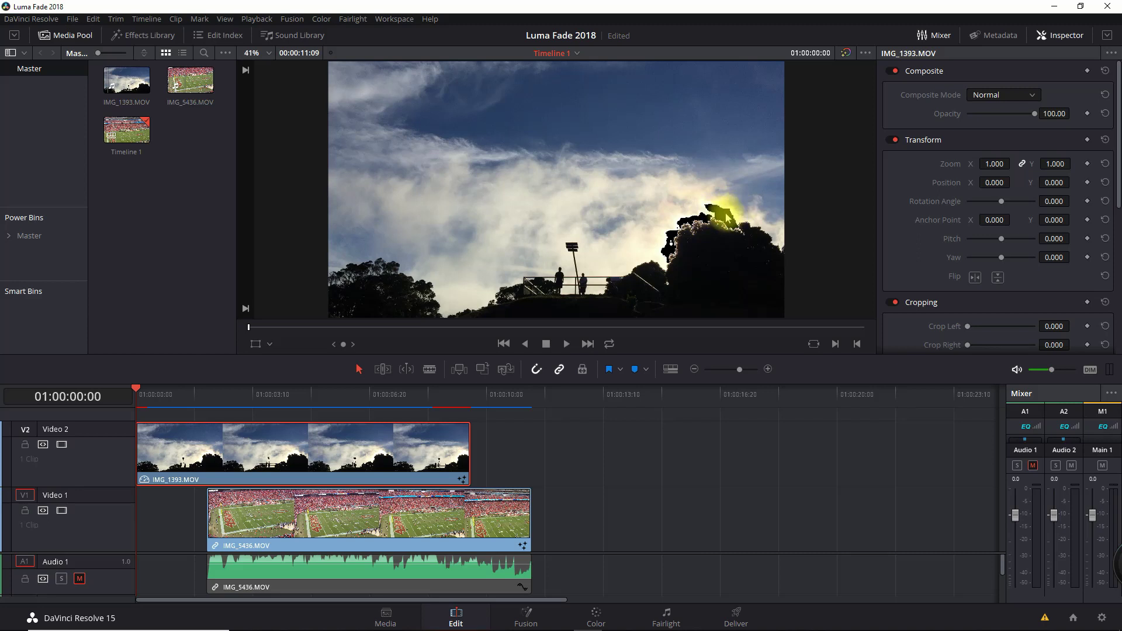
left_click(208, 392)
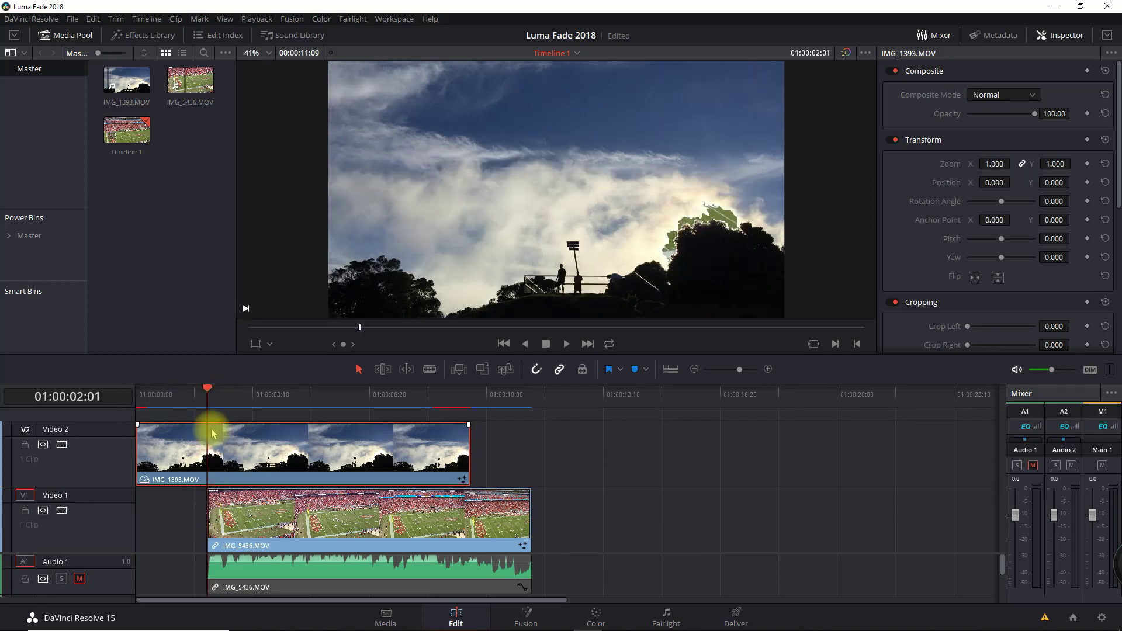
Keyframe the Luma Keyer's Blend at frame 30, and set it to 0.0 at frame 29.
left_click(525, 615)
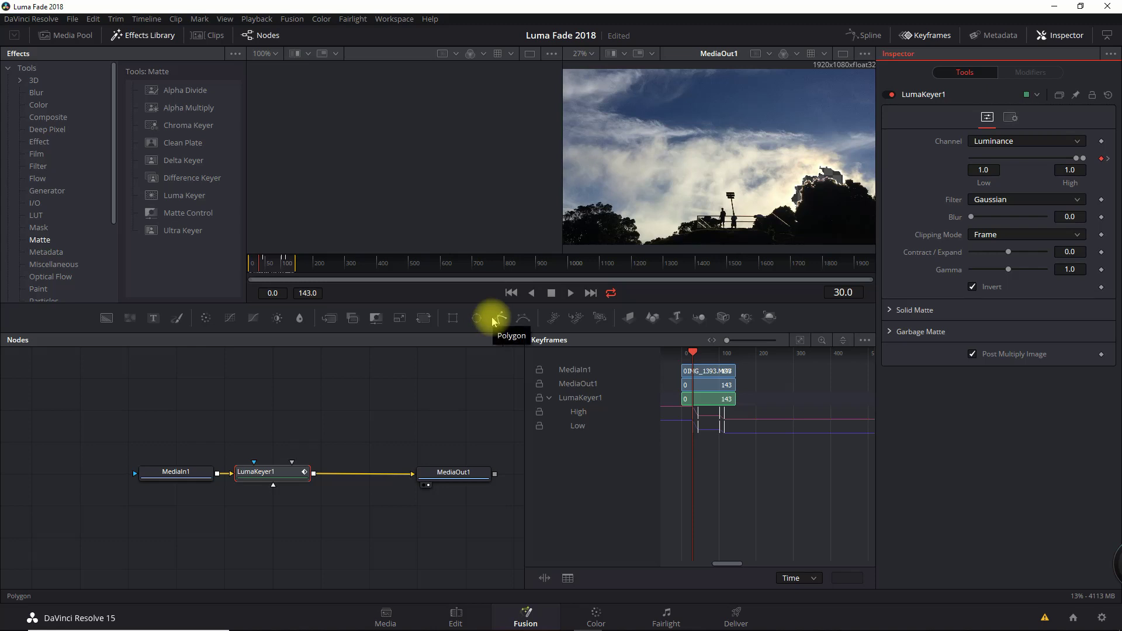
left_click(1009, 119)
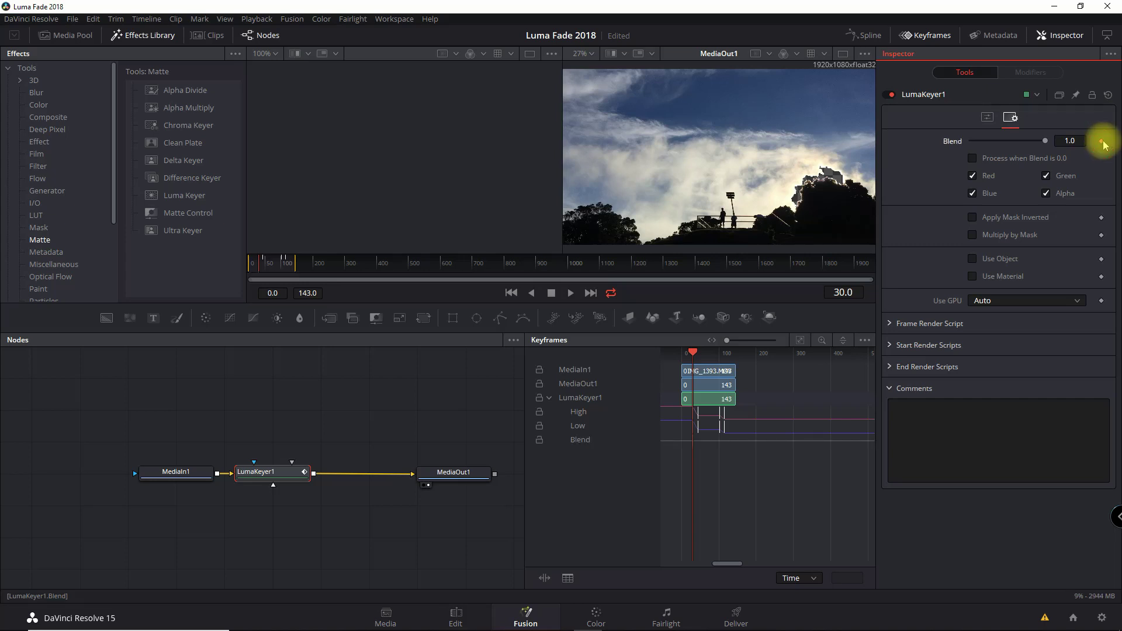
left_click(1101, 142)
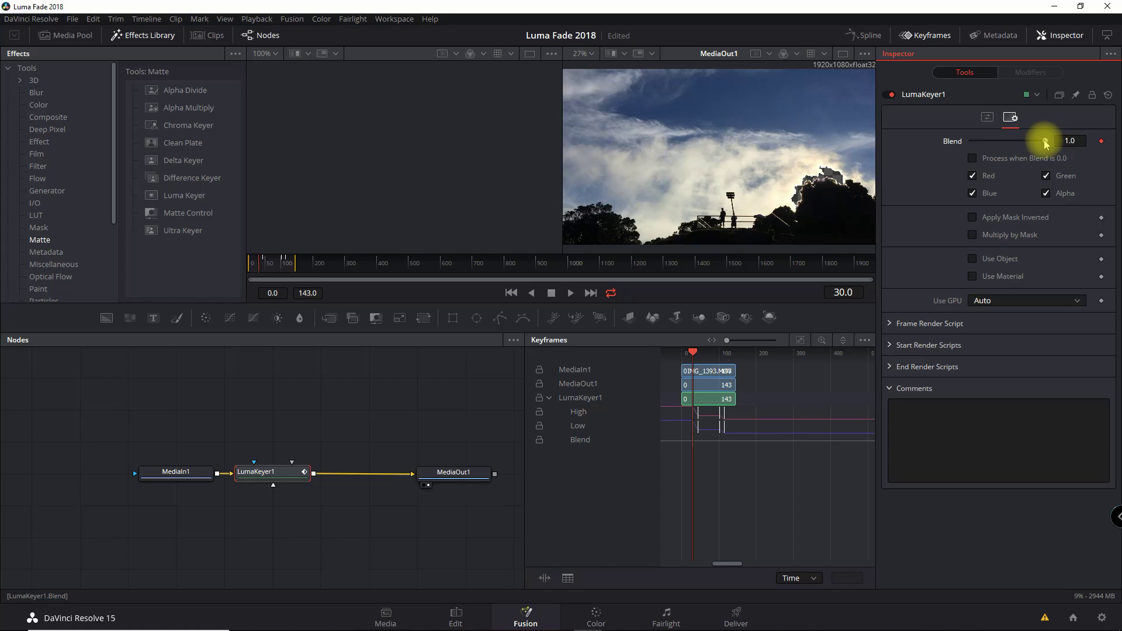
key("Left")
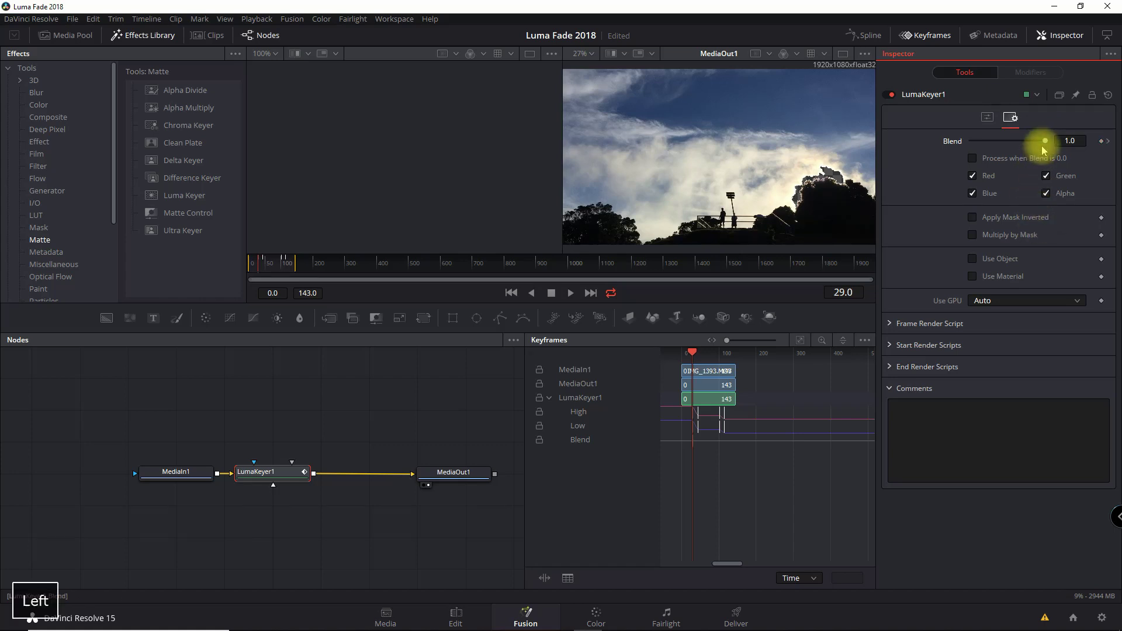
left_click_drag(1045, 143, 1094, 146)
Step through frames 29–32 to check the Blend animation, ending on frame 30.
key("Right")
key("Right")
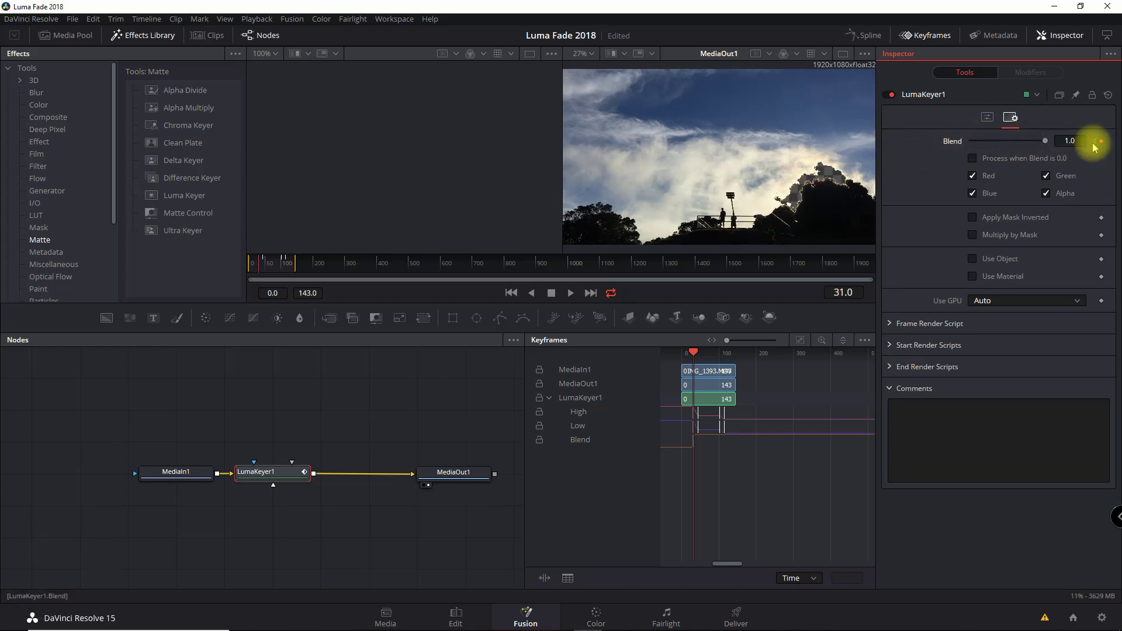
key("Right")
key("Left")
key("Left")
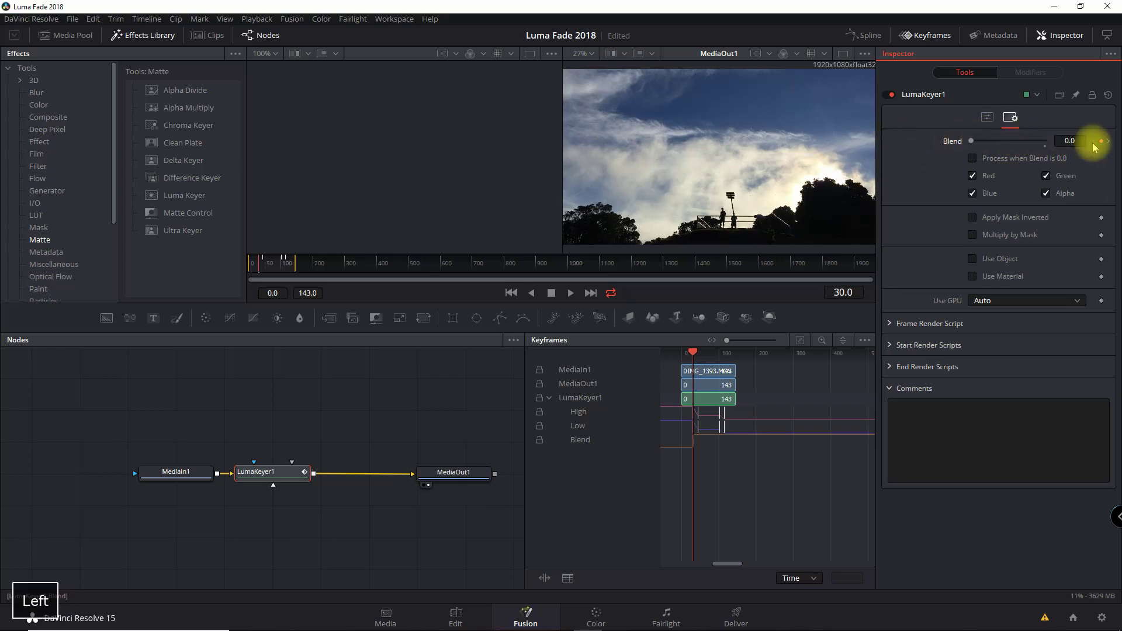
key("Right")
key("Left")
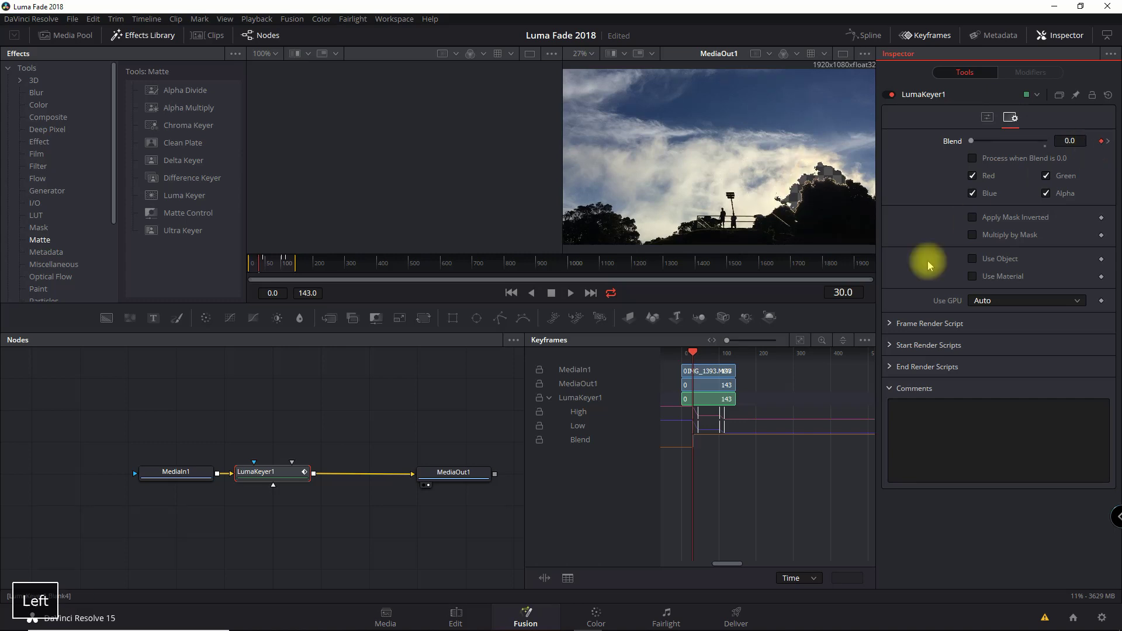
left_click(447, 622)
key("Left")
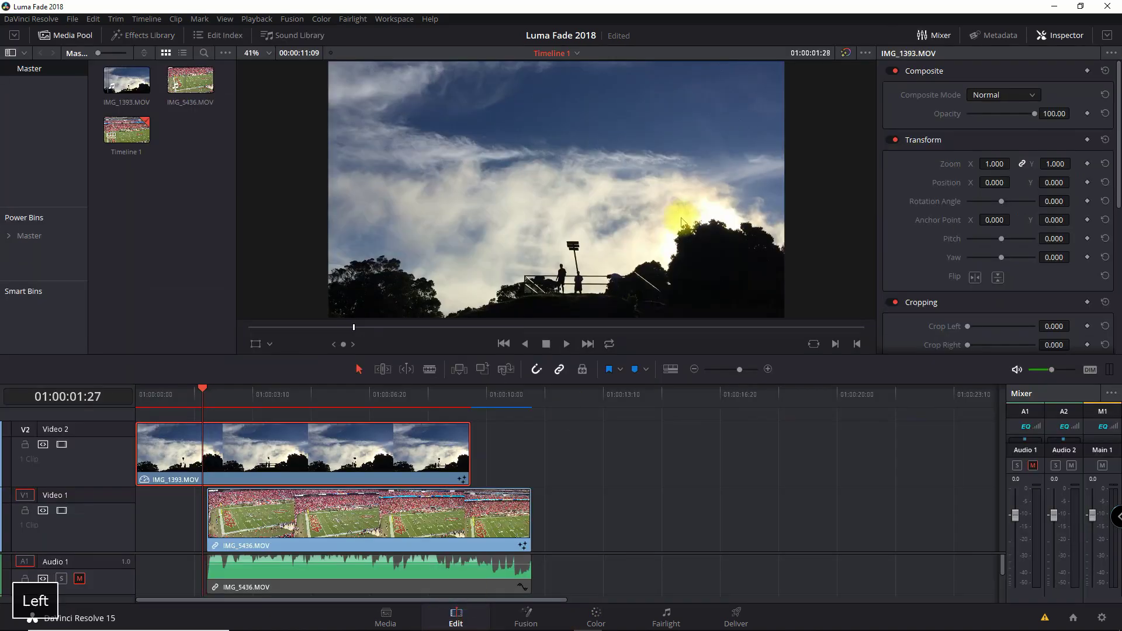
key("Right")
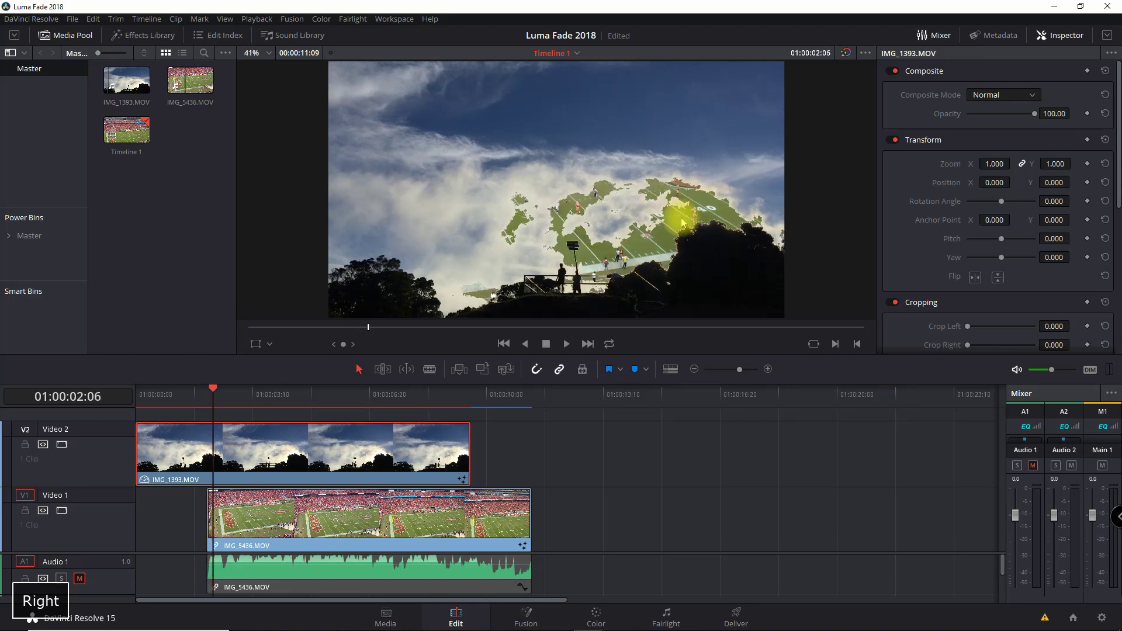
key("Right")
key("Right")
key("Right")
key("Right")
key("Right")
key("Right")
key("Right")
key("Right")
key("Right")
key("Right")
key("Right")
key("Right")
key("Right")
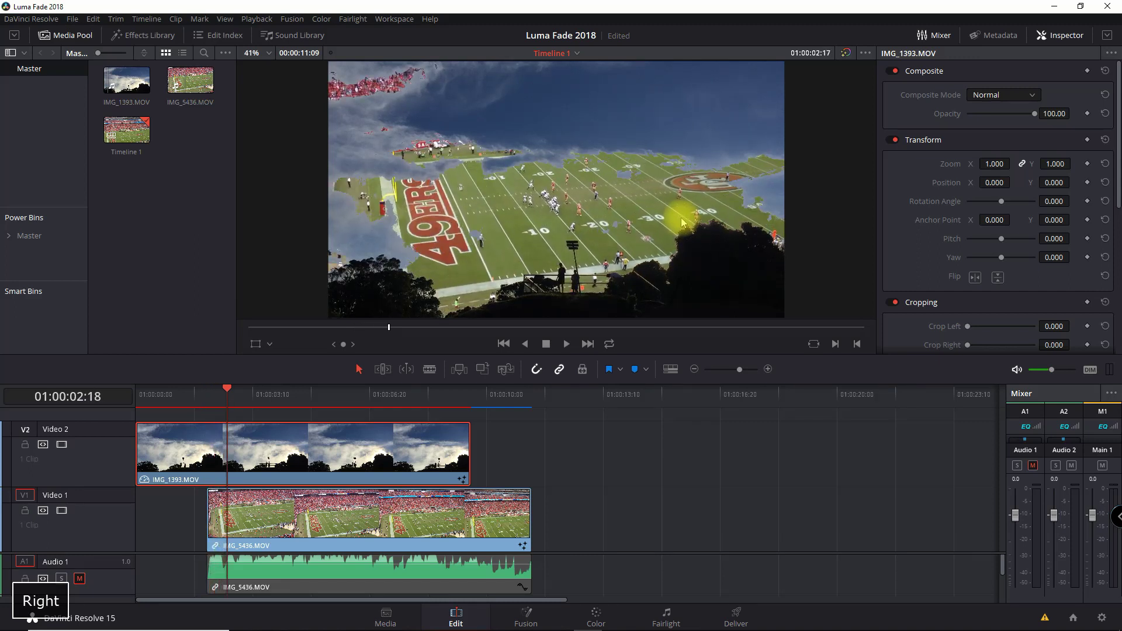
key("Right")
key("Right")
key("Right")
key("Right")
key("Right")
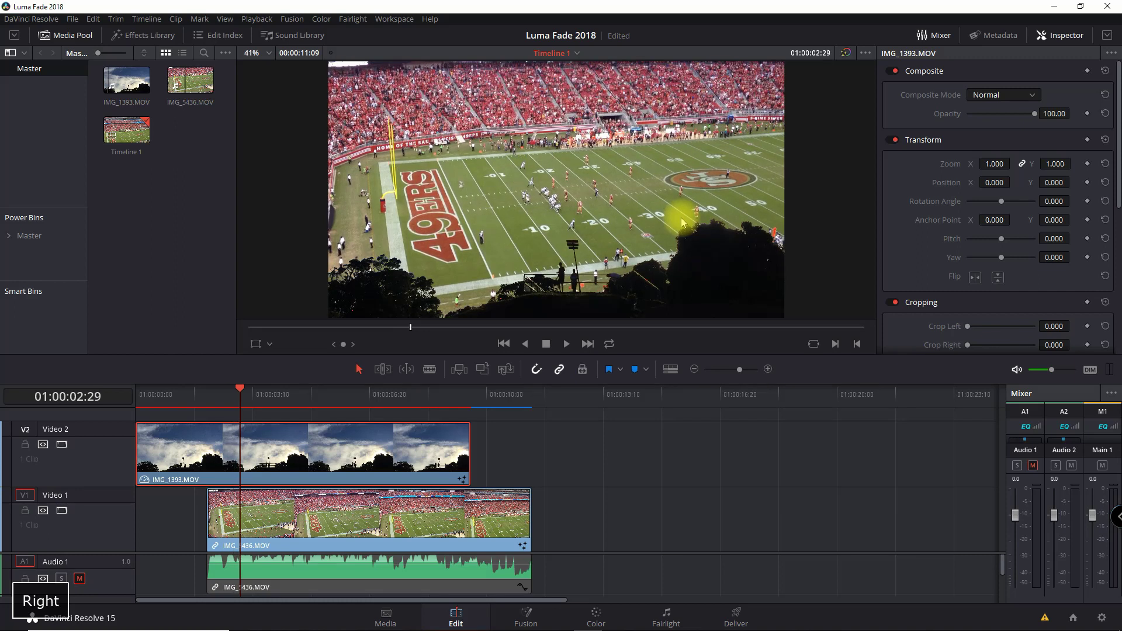
left_click(183, 393)
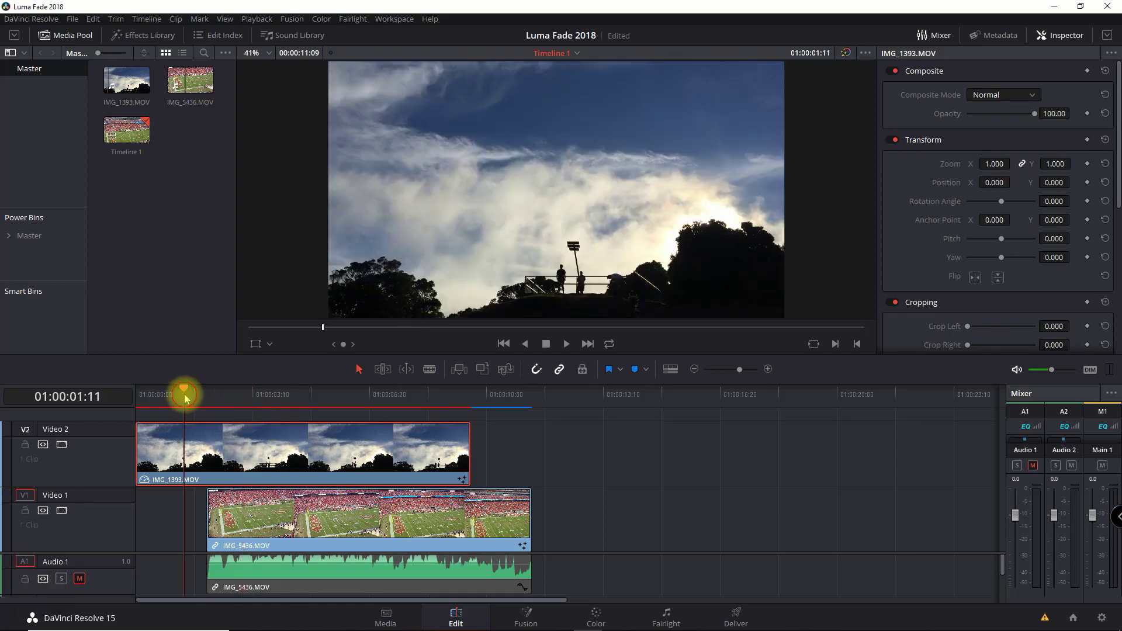
key("space")
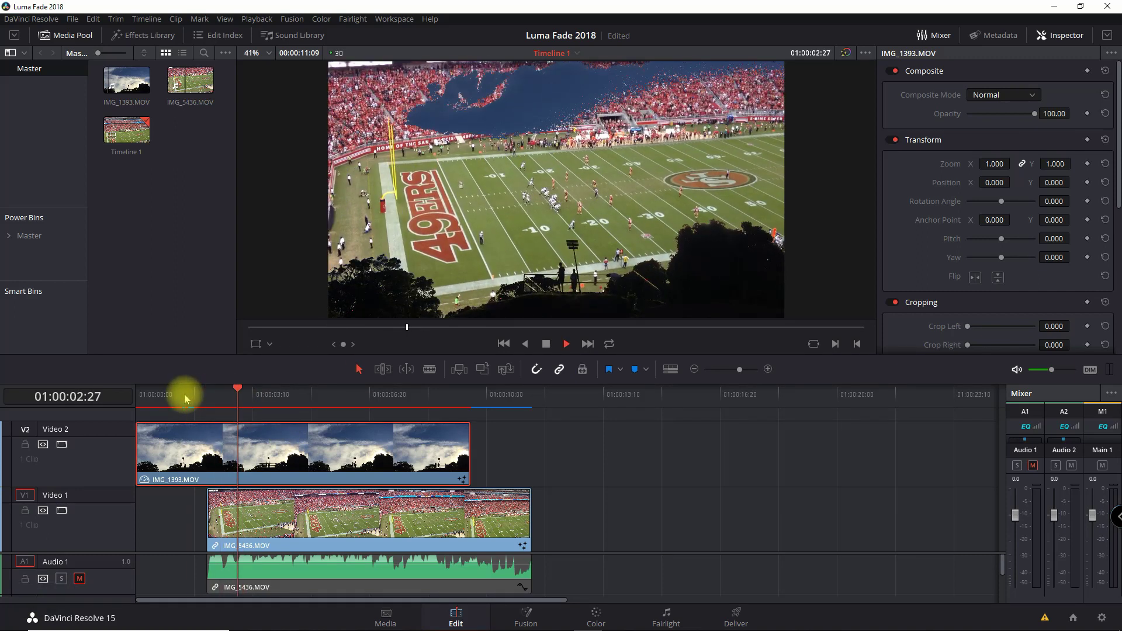